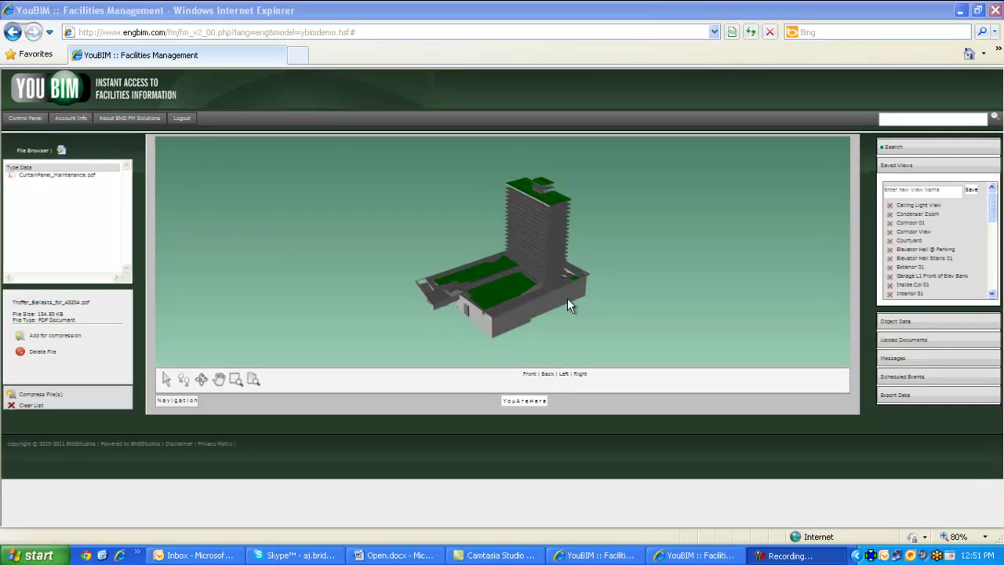
Step: Jump the 3D viewer to the saved Courtyard view
key("Down")
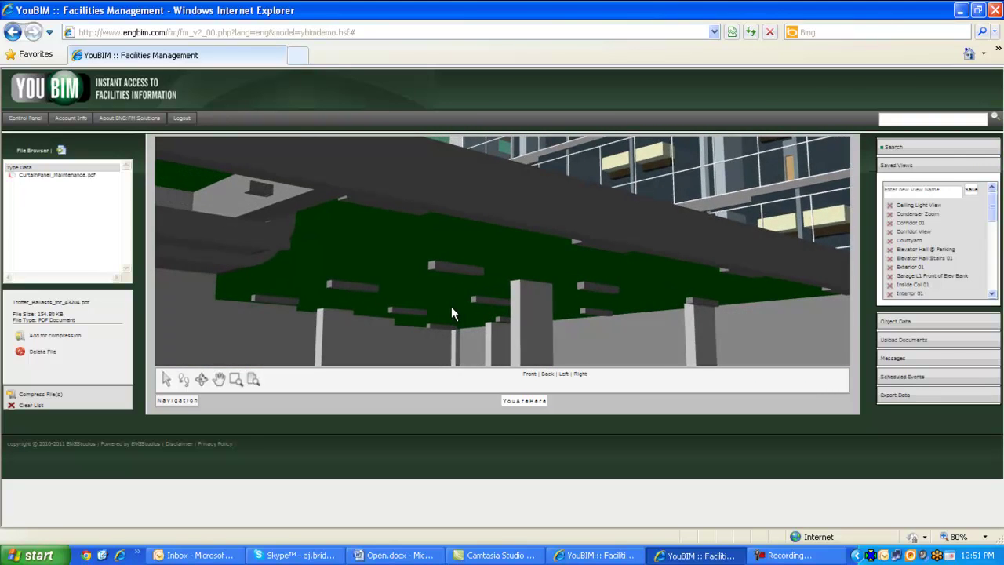
Step: Select the ceiling light fixture, review its type data, and read through the Troffer ballast PDF
left_click(475, 253)
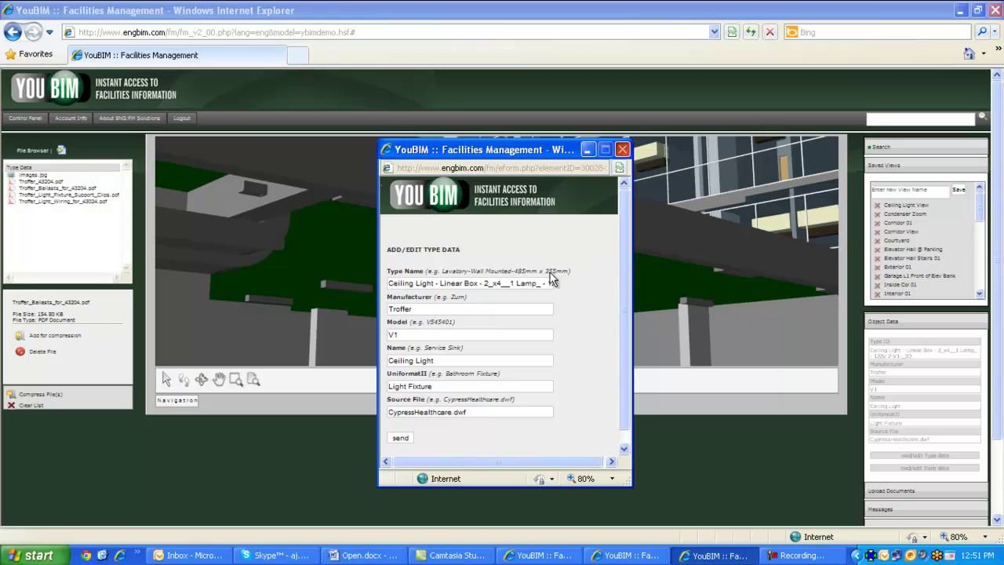
left_click(623, 149)
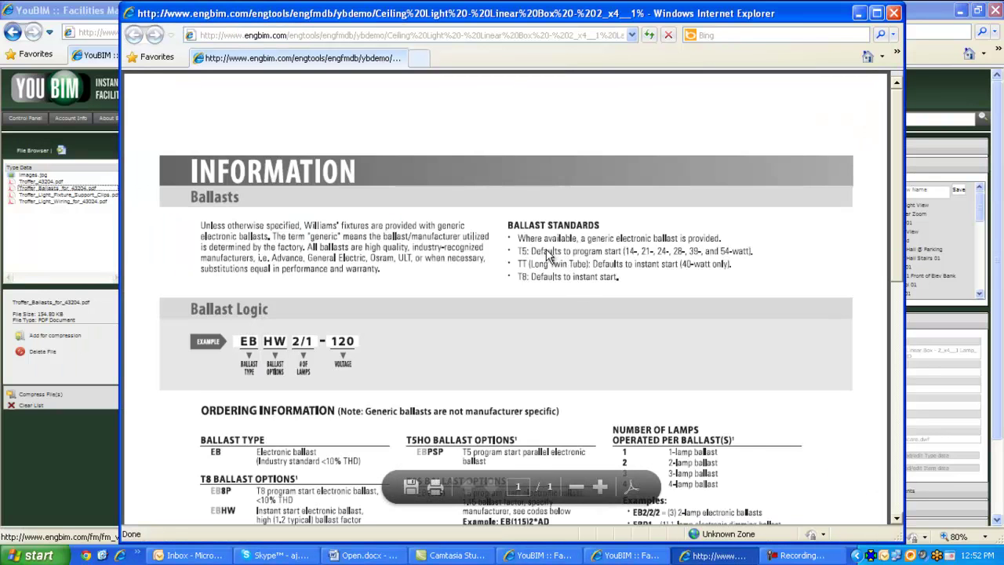
scroll(502, 255, "down", 3)
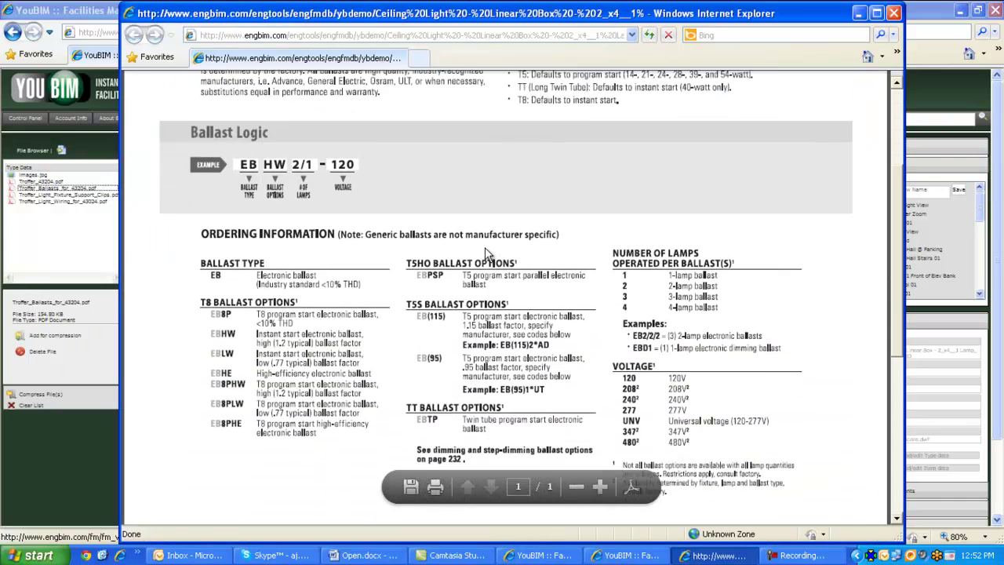
scroll(494, 247, "down", 2)
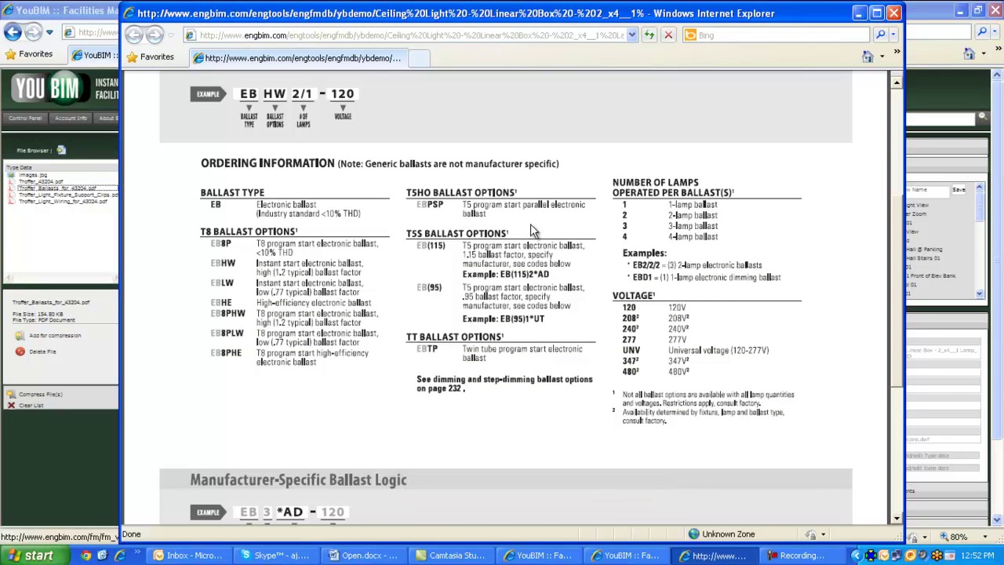
key("alt+F4")
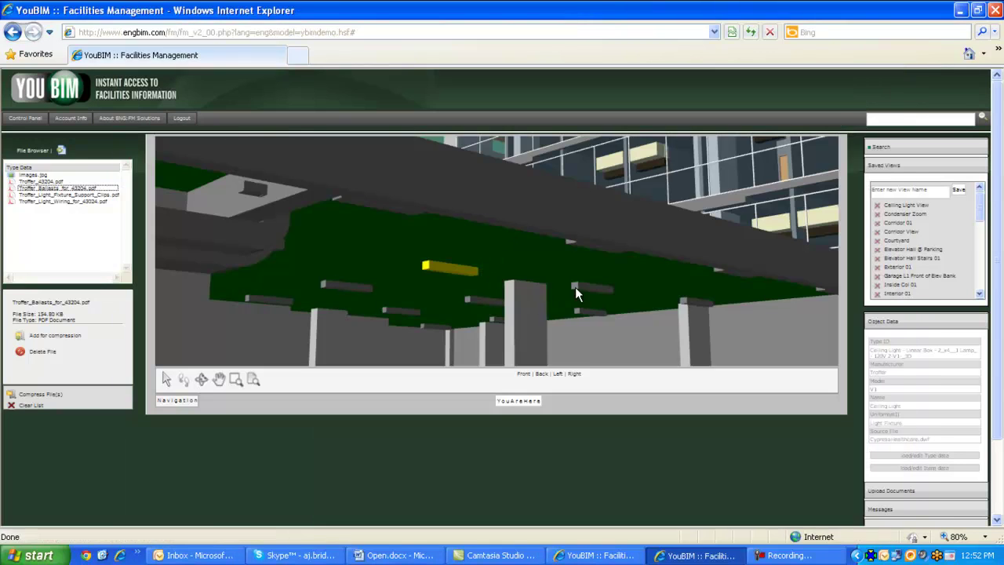
Step: Deselect the fixture, zoom out, and check the YouAreHere floor-plan locator for level 1
left_click(167, 379)
scroll(483, 184, "up", 5)
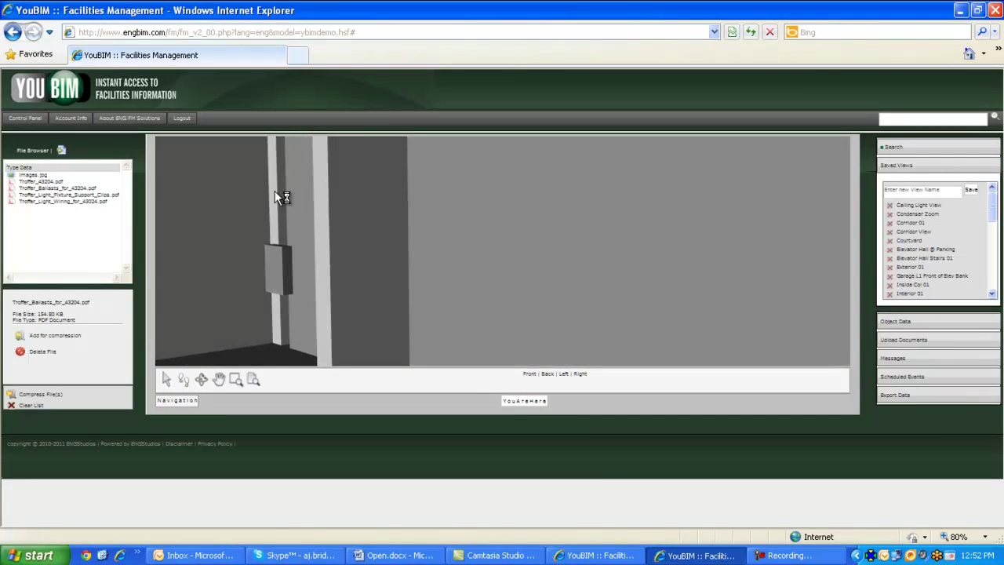
left_click(630, 165)
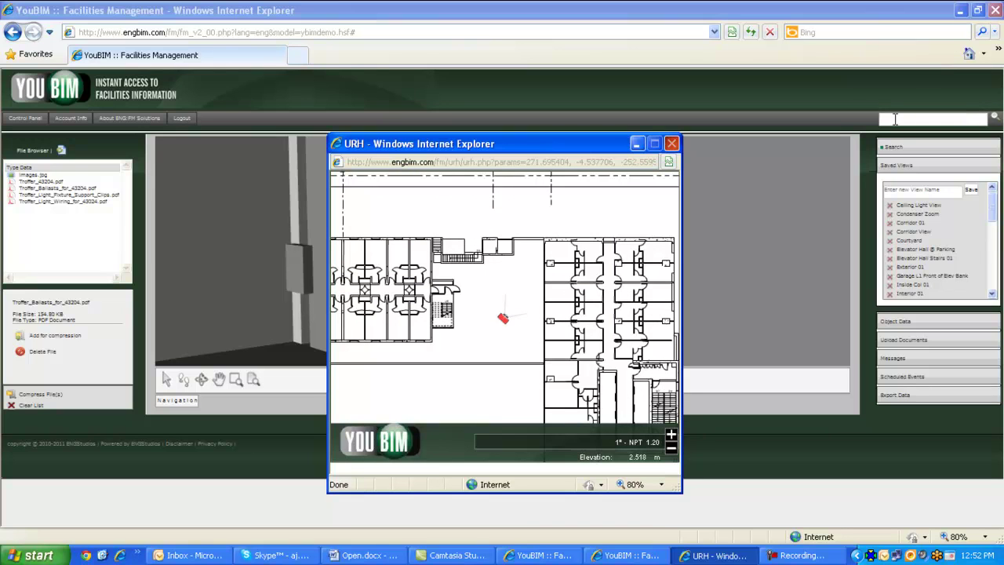
key("alt+F4")
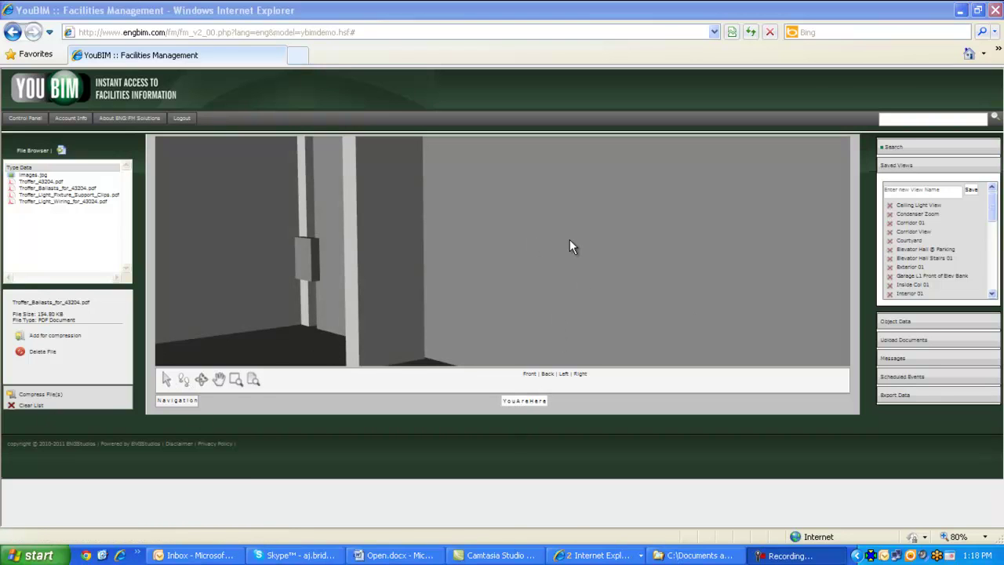
Step: Search the model for 'air' and fly the view to the Condenser-Evaporative unit
left_click(905, 119)
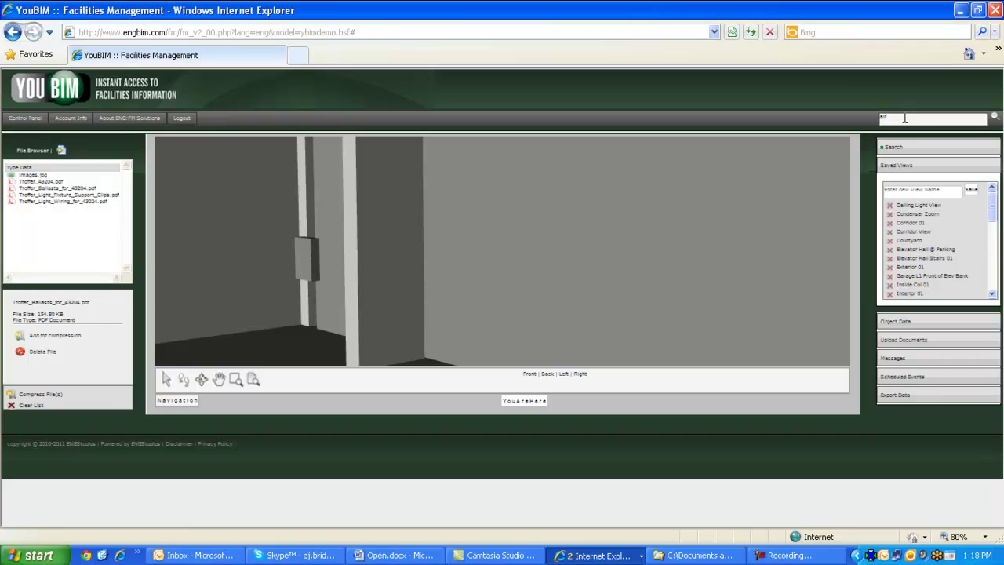
left_click(996, 117)
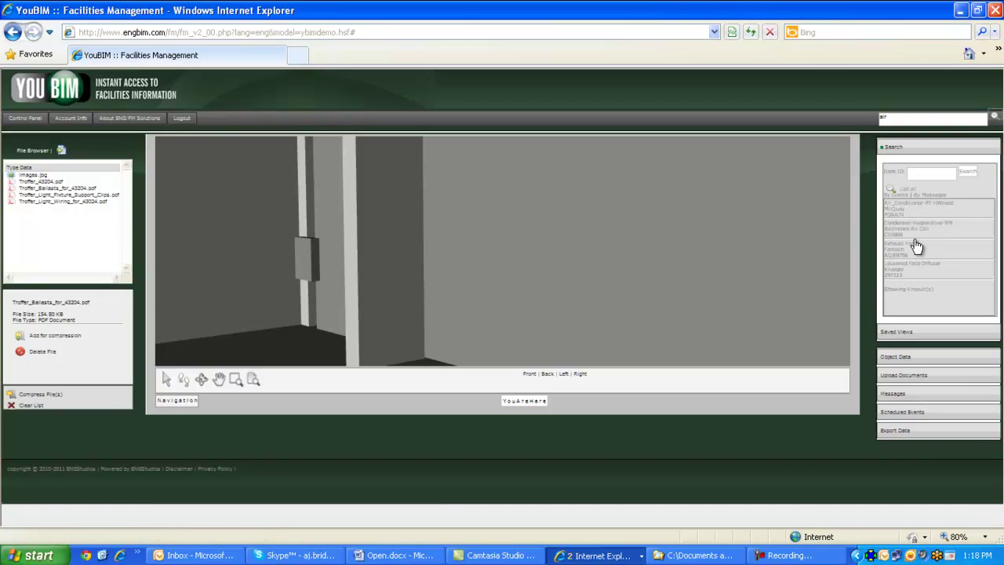
left_click(900, 230)
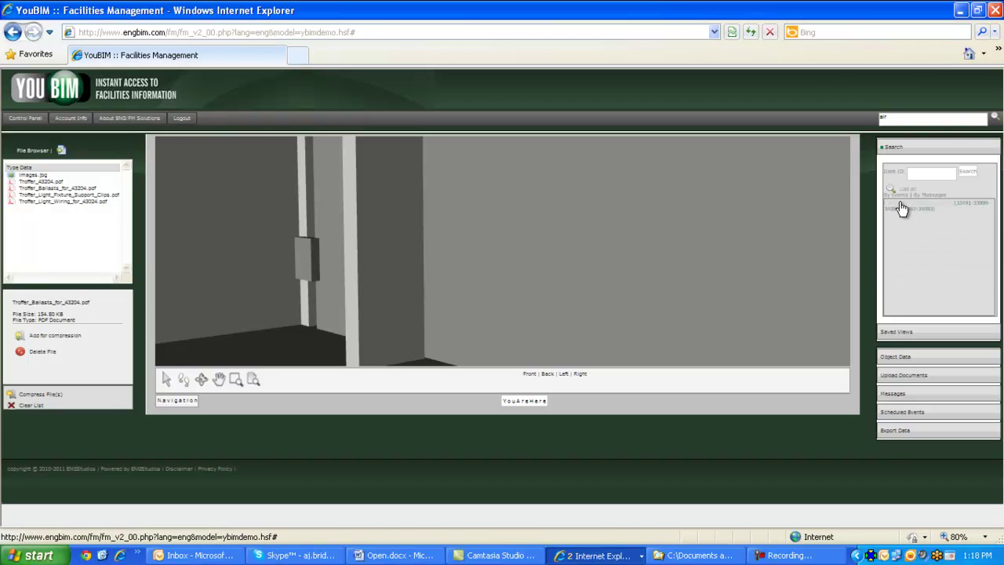
left_click(902, 208)
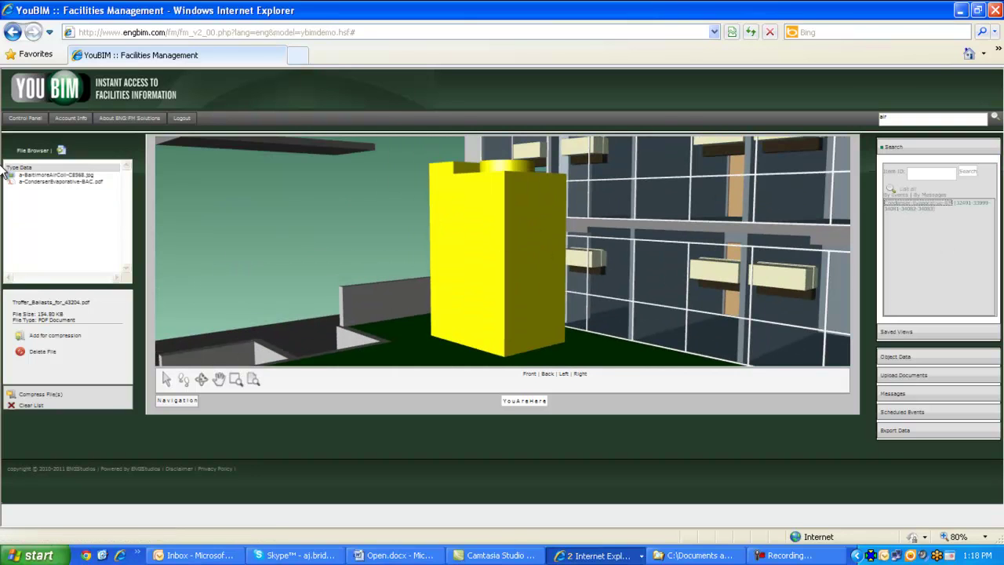
Step: Review the condenser's Baltimore Air Coil CE4868 type data under Object Data
left_click(905, 359)
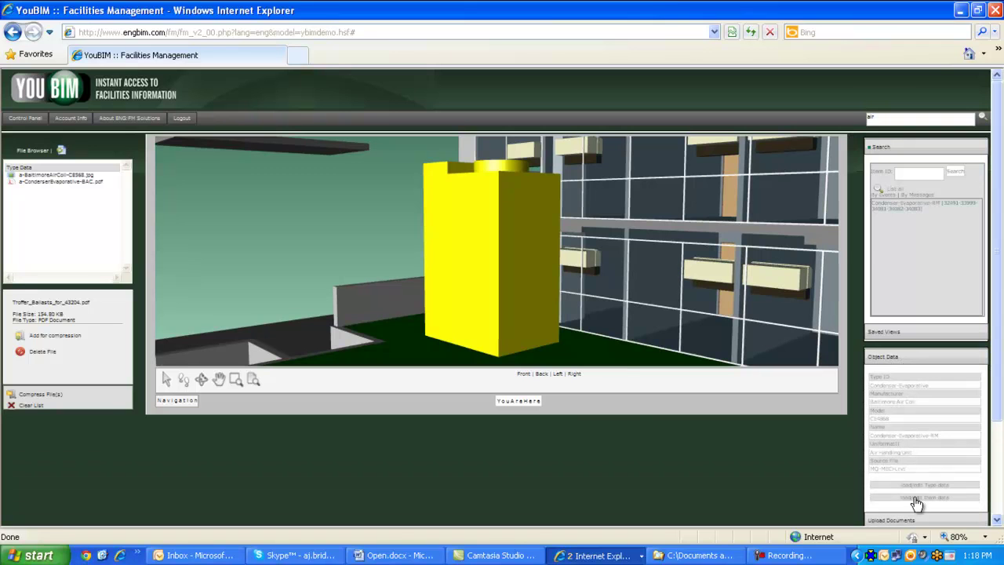
left_click(917, 492)
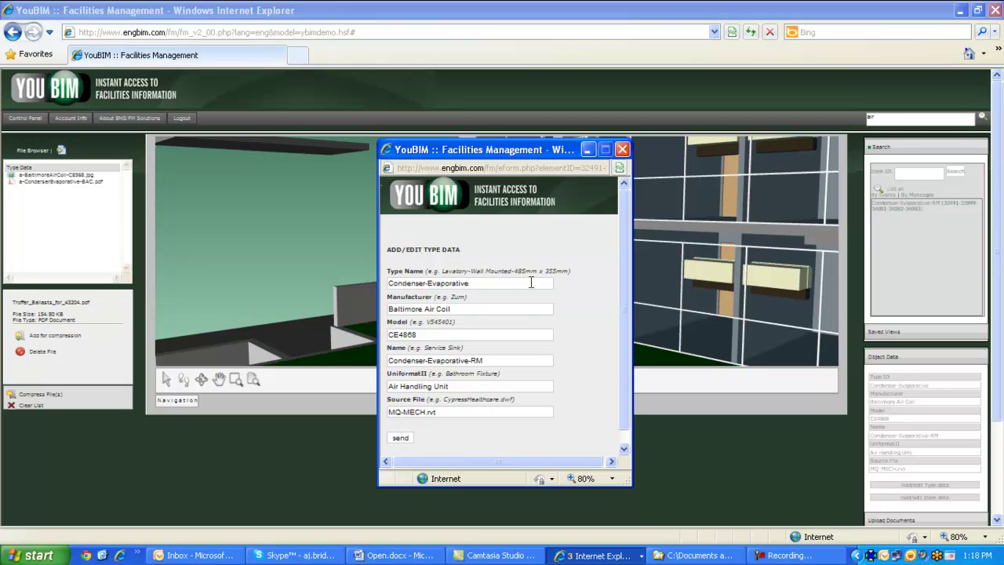
left_click(622, 150)
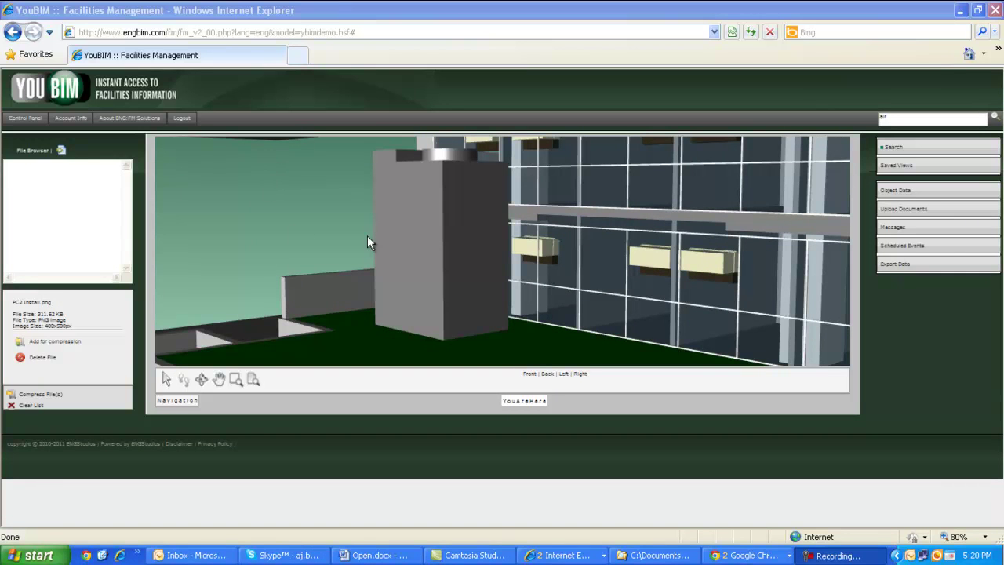
Step: Open and scroll through the condenser's BAC PC2 Engineering Data.pdf, then deselect the unit
left_click(444, 207)
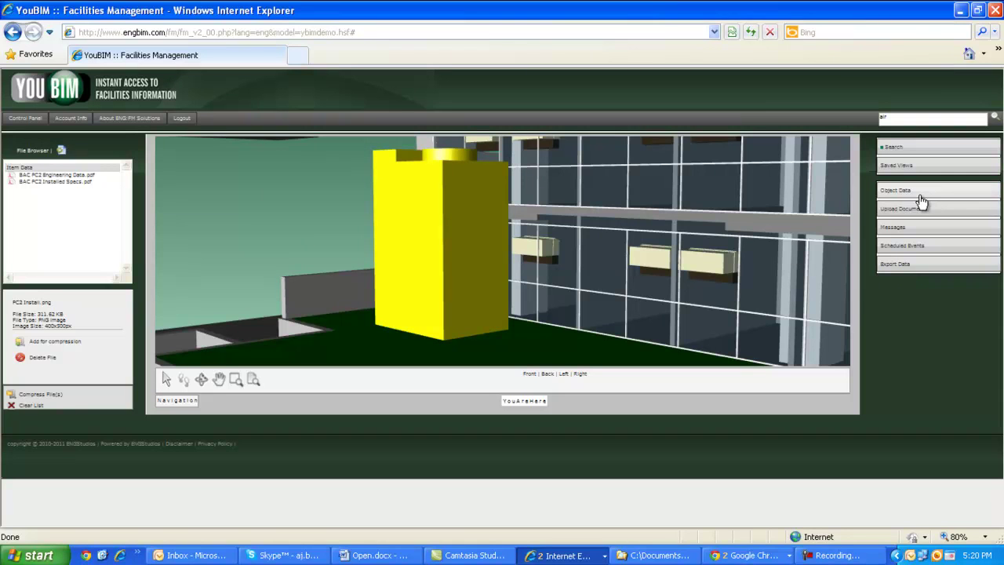
left_click(921, 194)
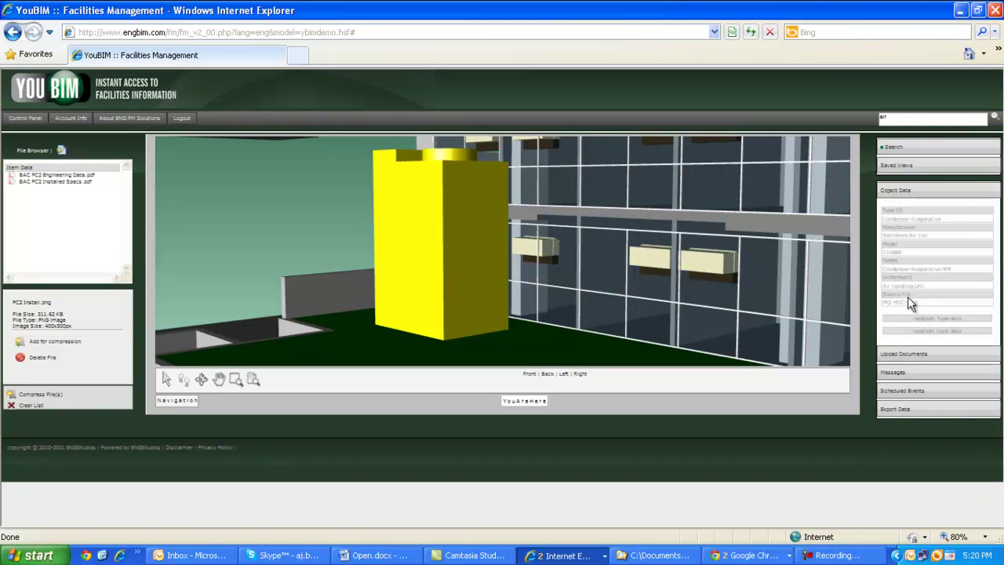
left_click(45, 176)
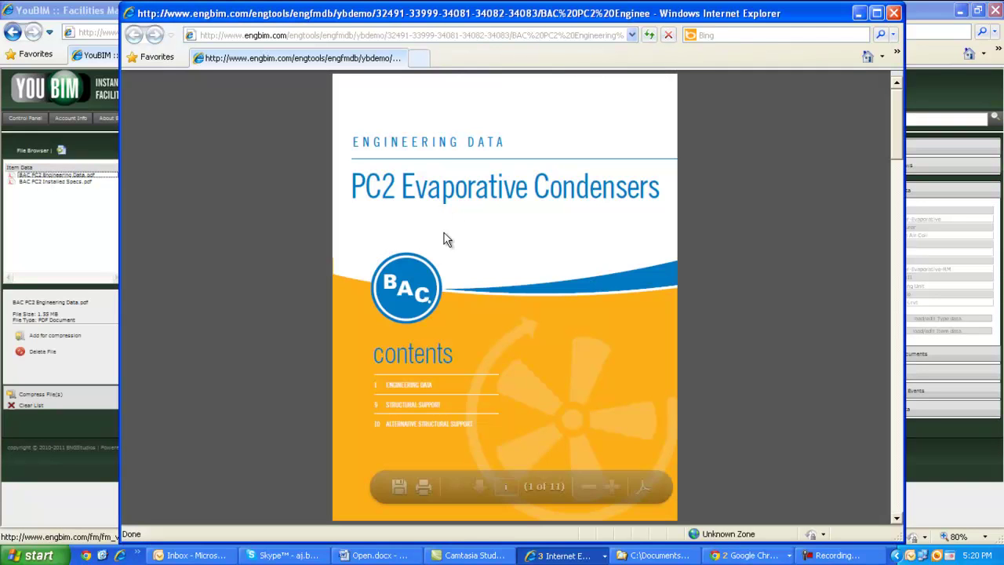
scroll(645, 366, "down", 15)
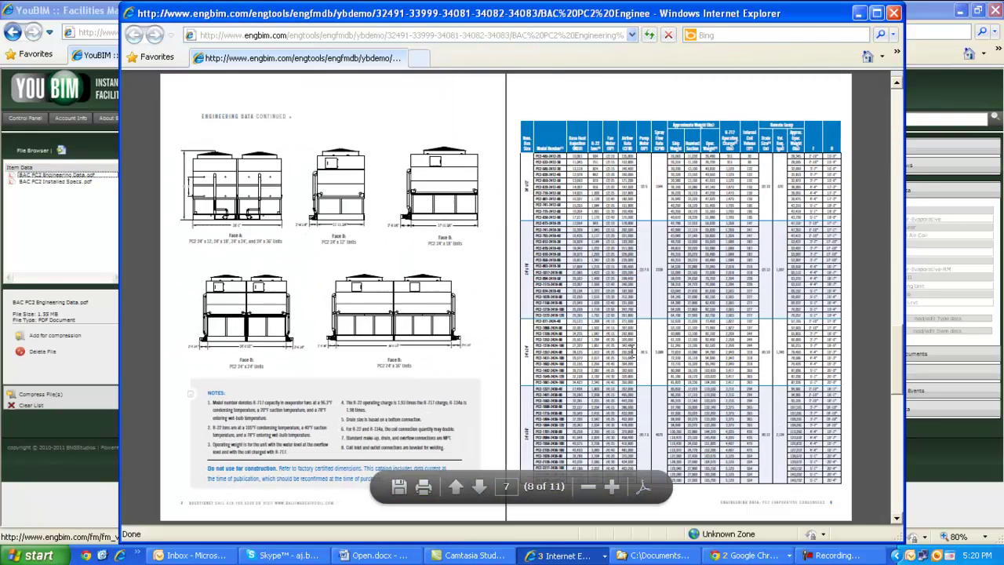
left_click(895, 14)
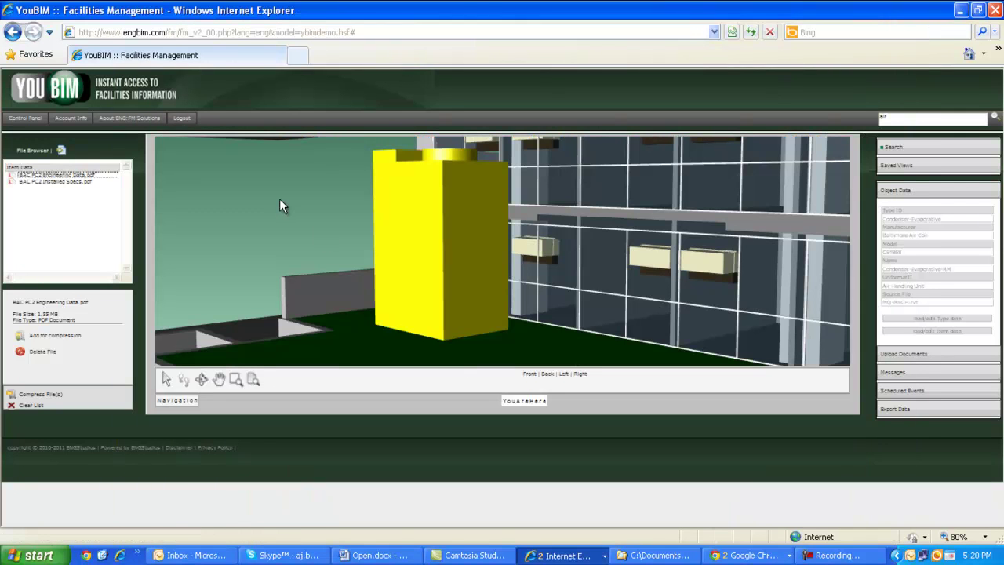
left_click(314, 218)
Step: Upload PC2 Install.png as a type document for the condenser and refresh the File Browser
left_click(414, 242)
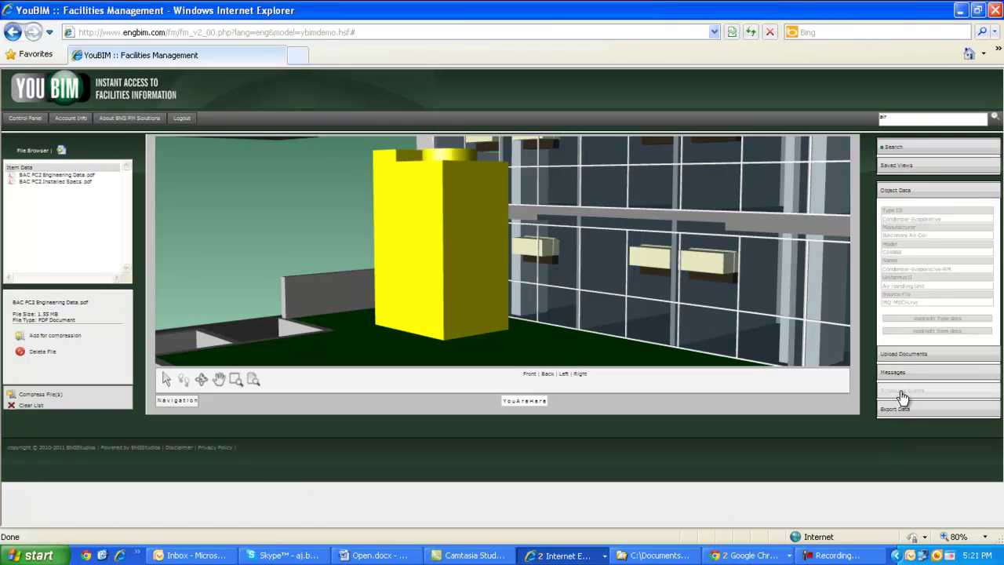
left_click(902, 357)
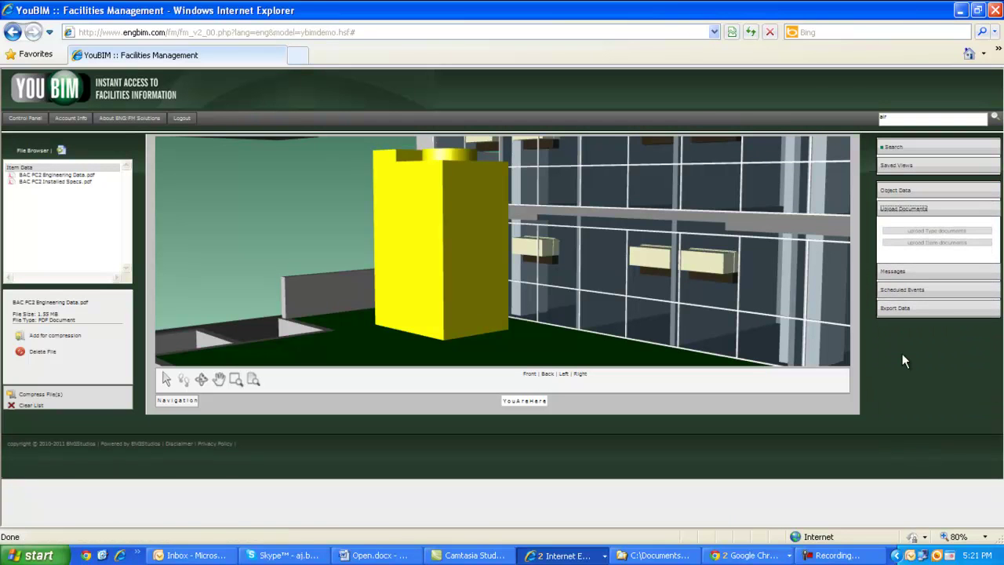
left_click(933, 245)
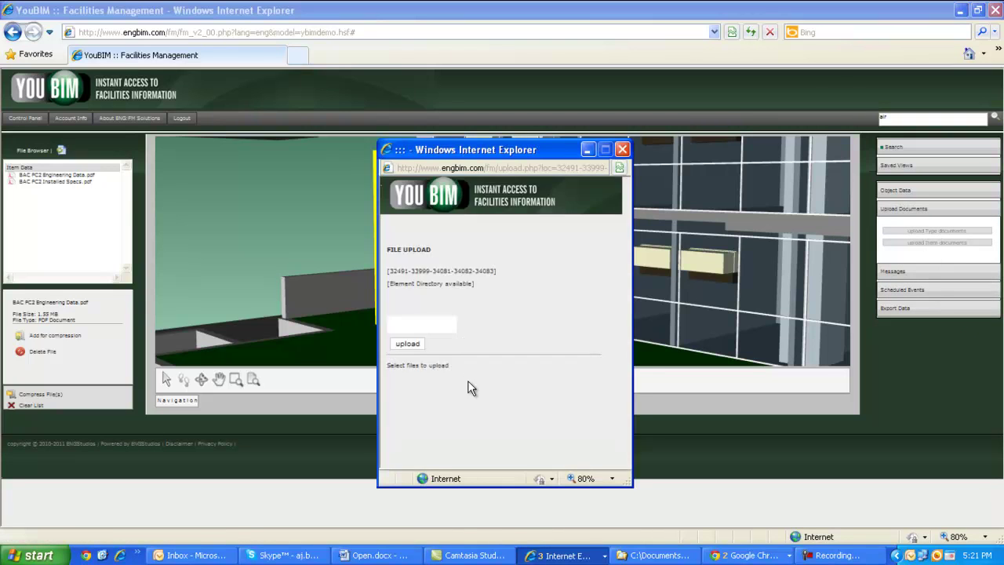
left_click(417, 322)
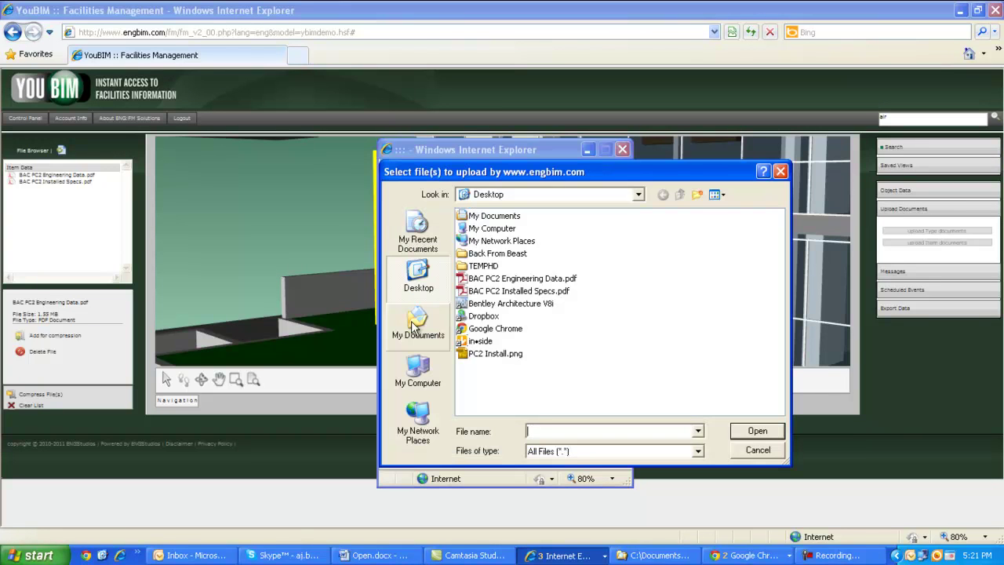
left_click(481, 355)
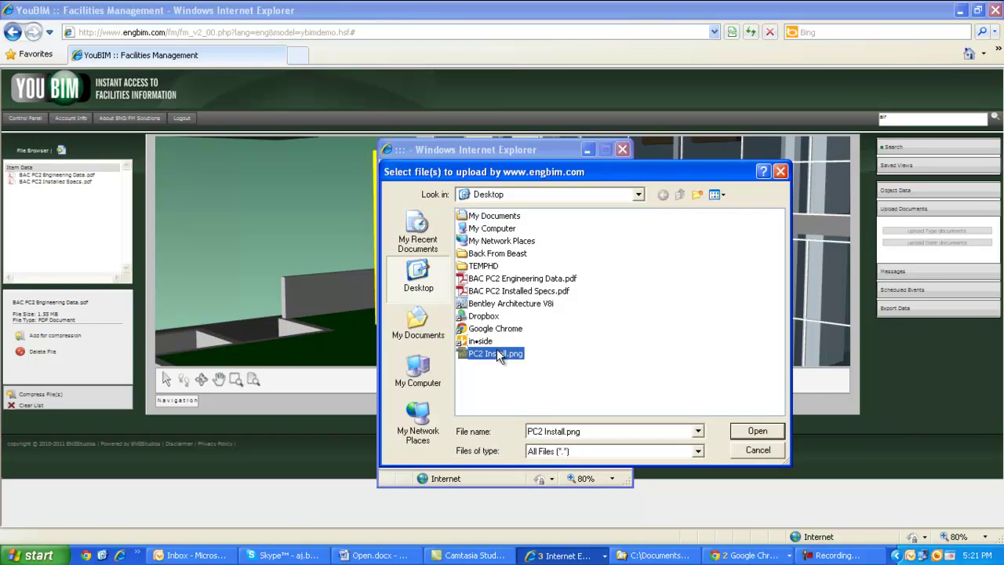
left_click(758, 431)
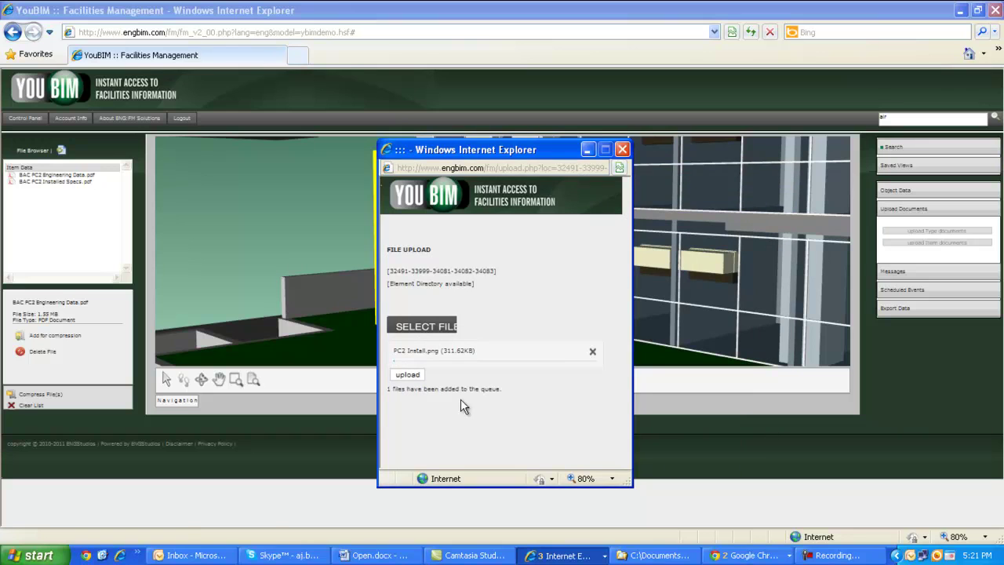
left_click(408, 375)
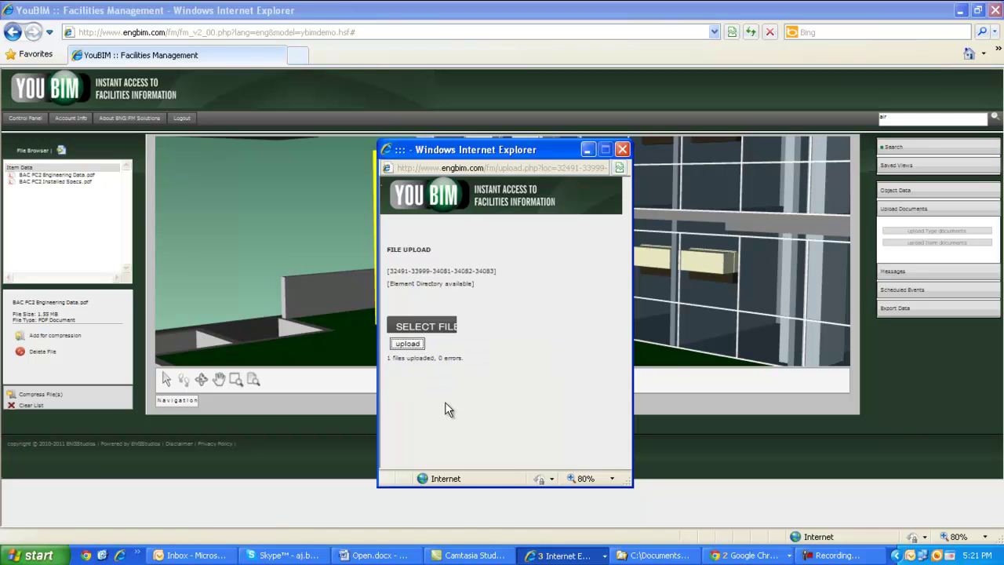
left_click(623, 149)
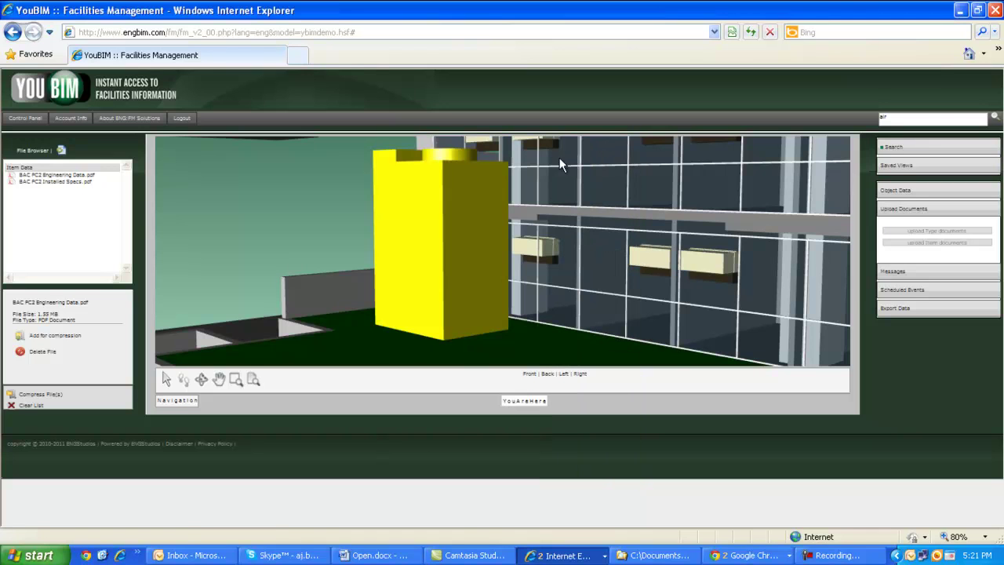
left_click(61, 149)
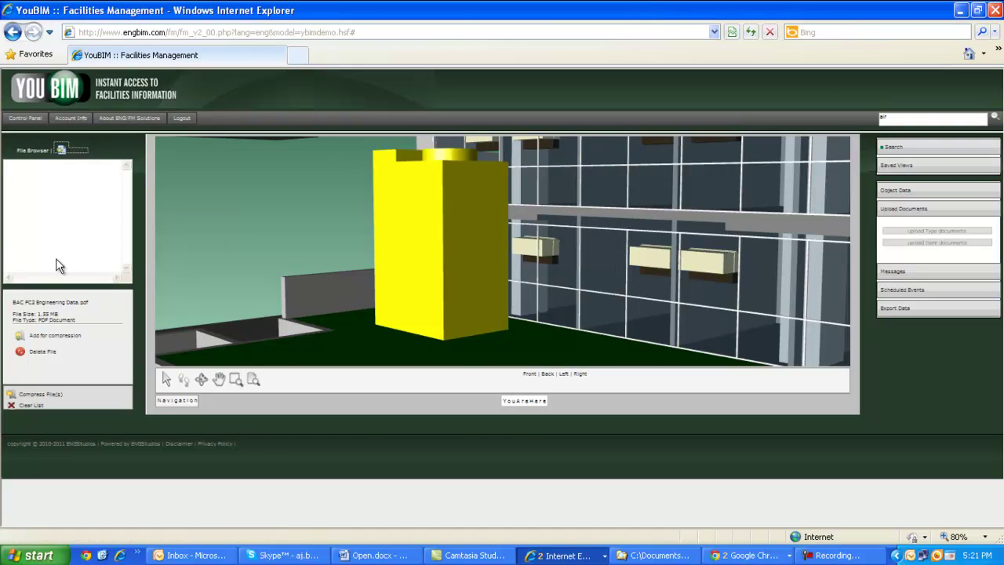
double_click(18, 191)
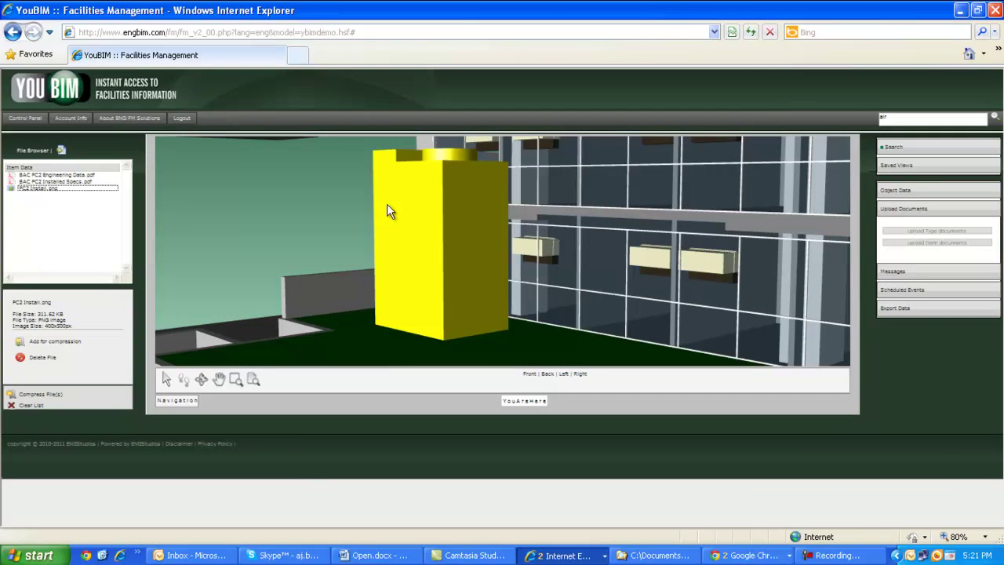
left_click(274, 216)
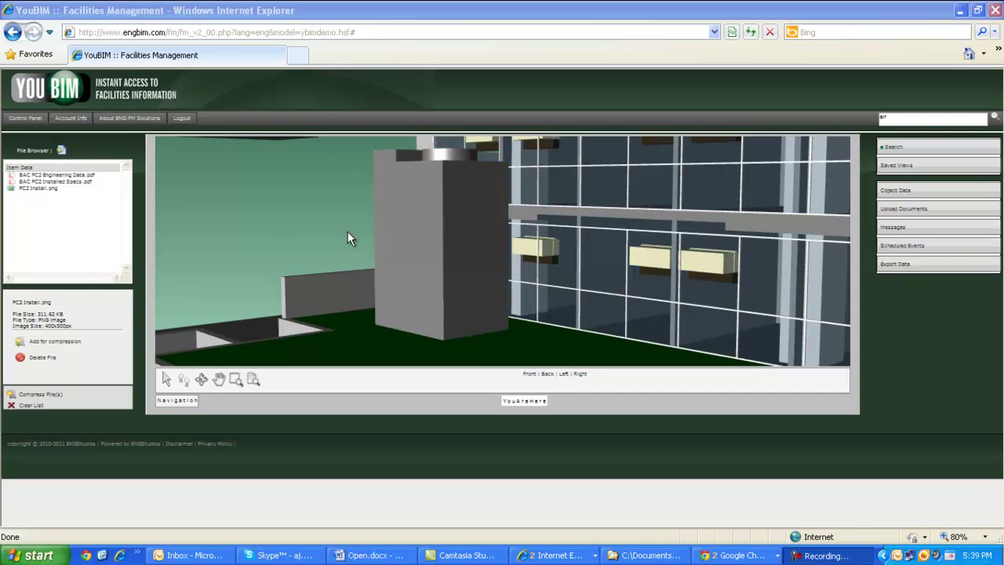
Step: Select the unit and start a new entry on its message board
left_click(455, 232)
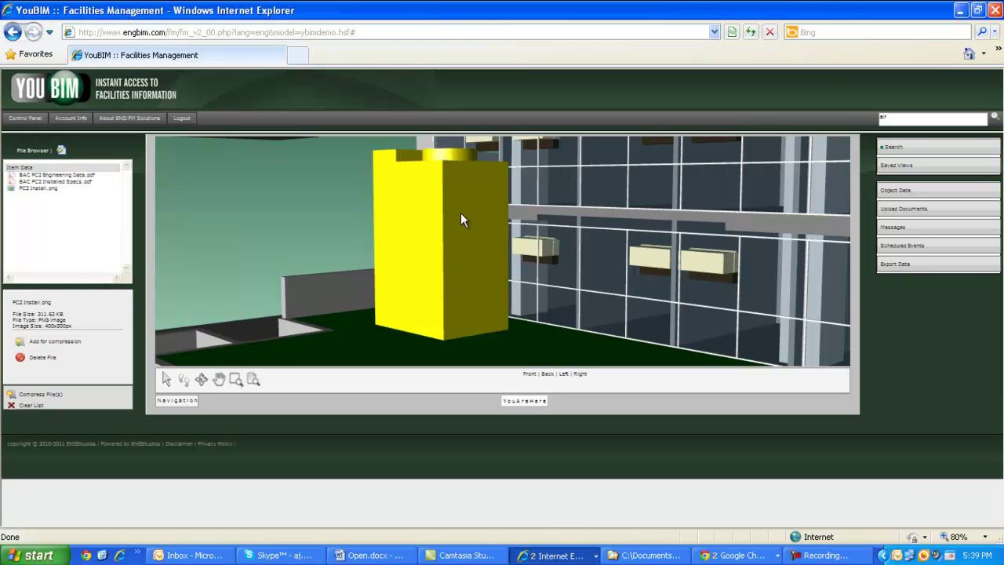
left_click(908, 233)
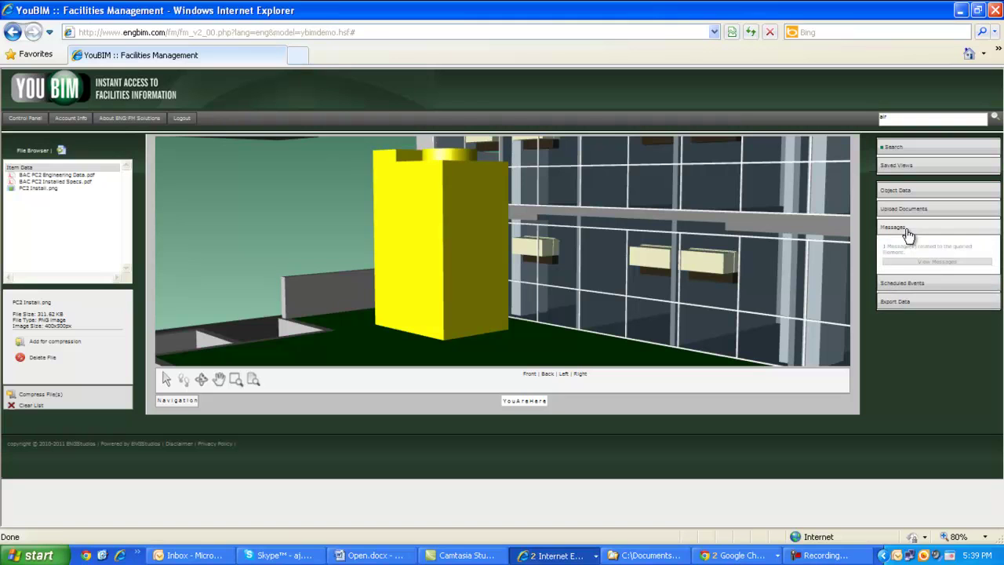
left_click(957, 262)
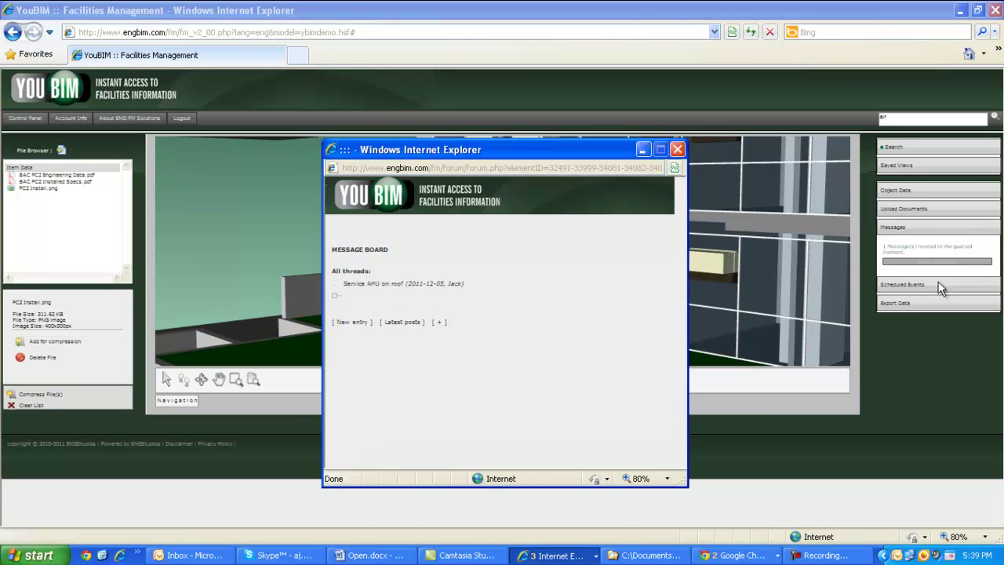
left_click(349, 323)
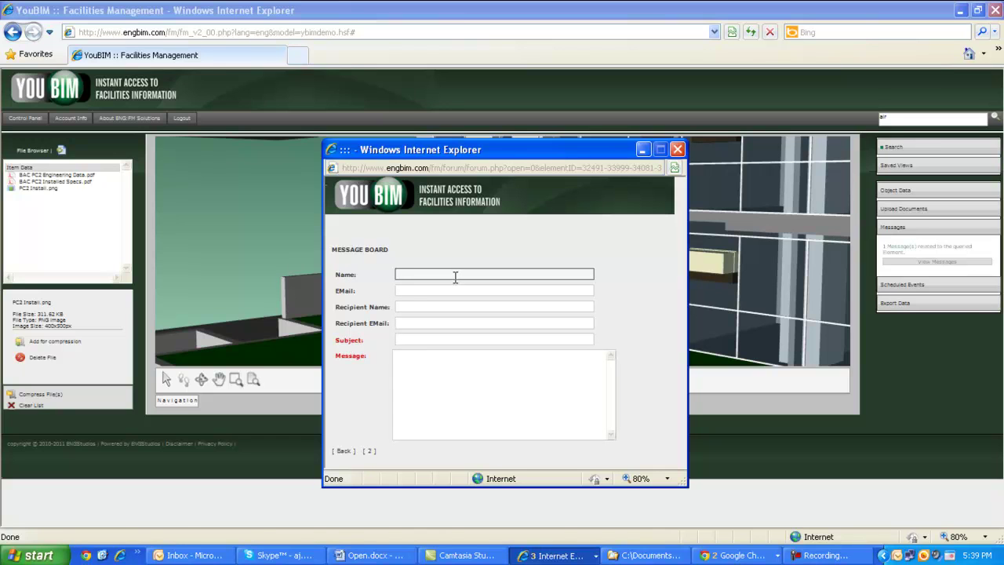
Step: Fill in sender, recipient e-mail, subject 'AHU roof top' and a check-the-unit request, then submit
left_click(455, 275)
type("Jack")
type("Ma")
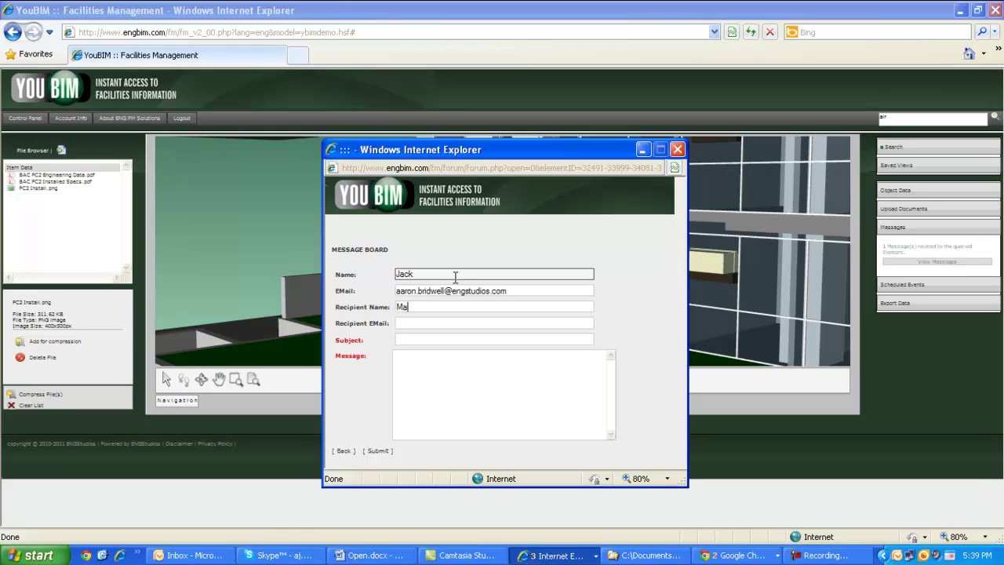
type("tthew")
key("ctrl+v")
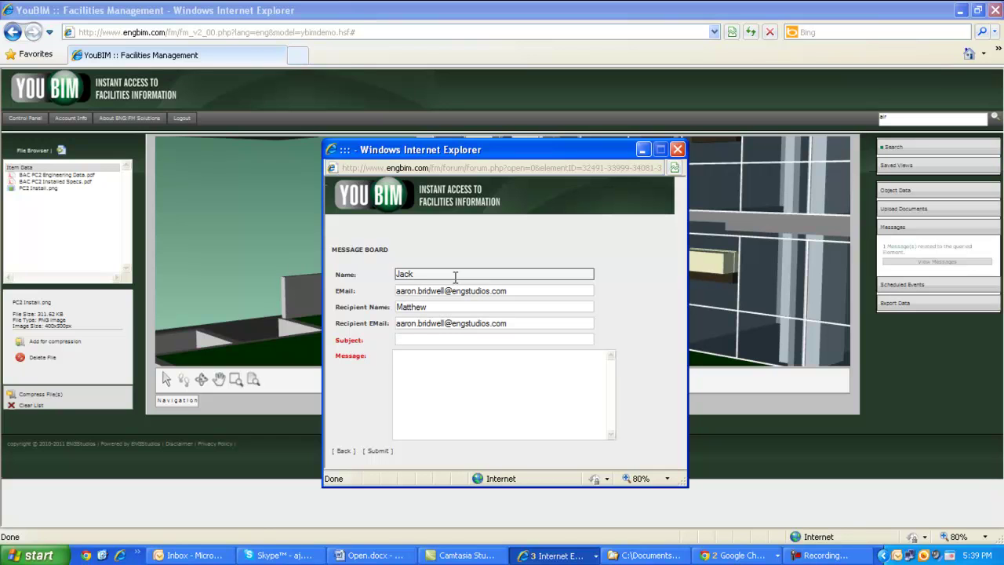
type("AHU roof top")
key("Tab")
type("Matthew please ")
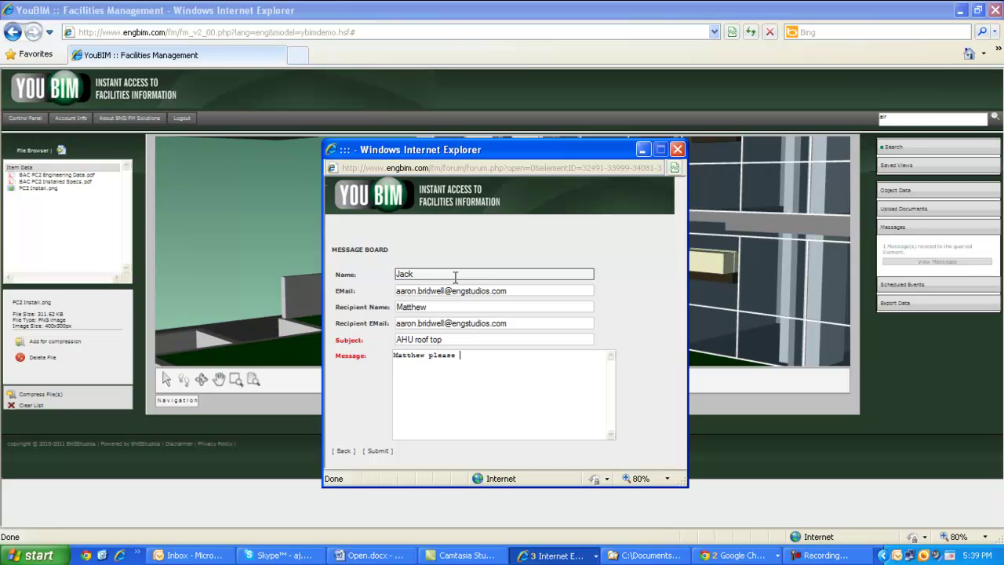
type("go check the unit")
left_click(380, 454)
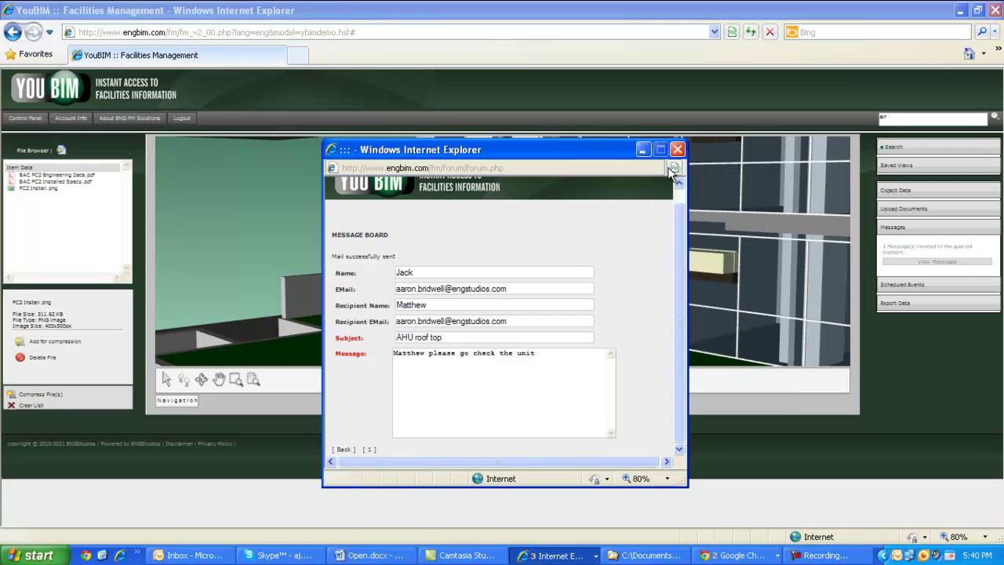
Step: Close the message board, reselect the rooftop unit, and view its blank Scheduled Events form
left_click(678, 149)
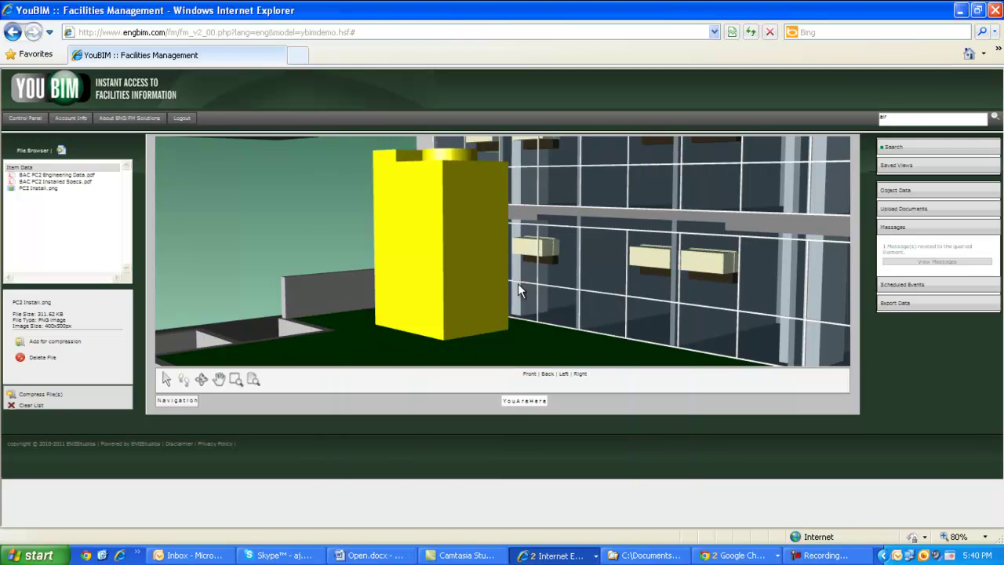
left_click(308, 211)
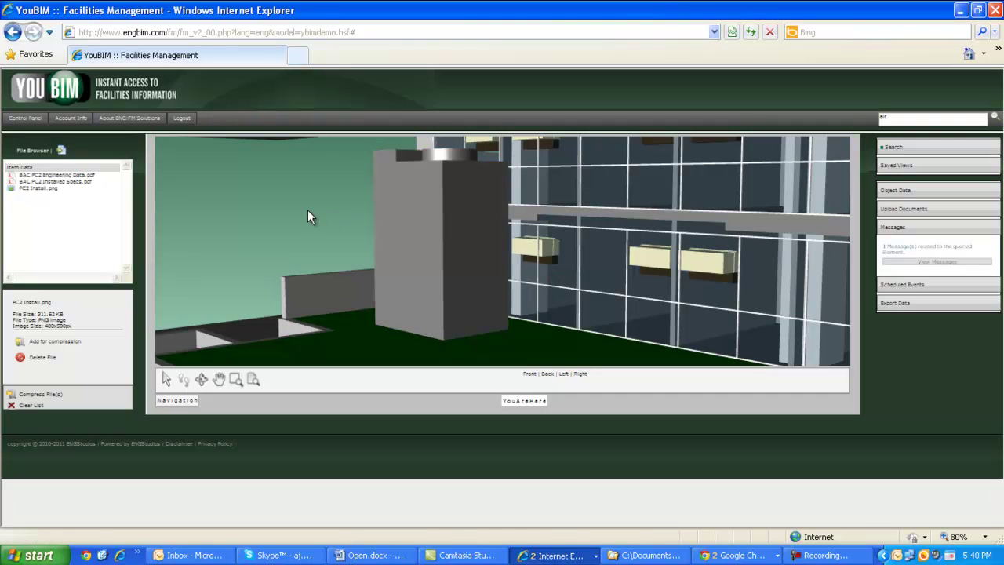
left_click(424, 193)
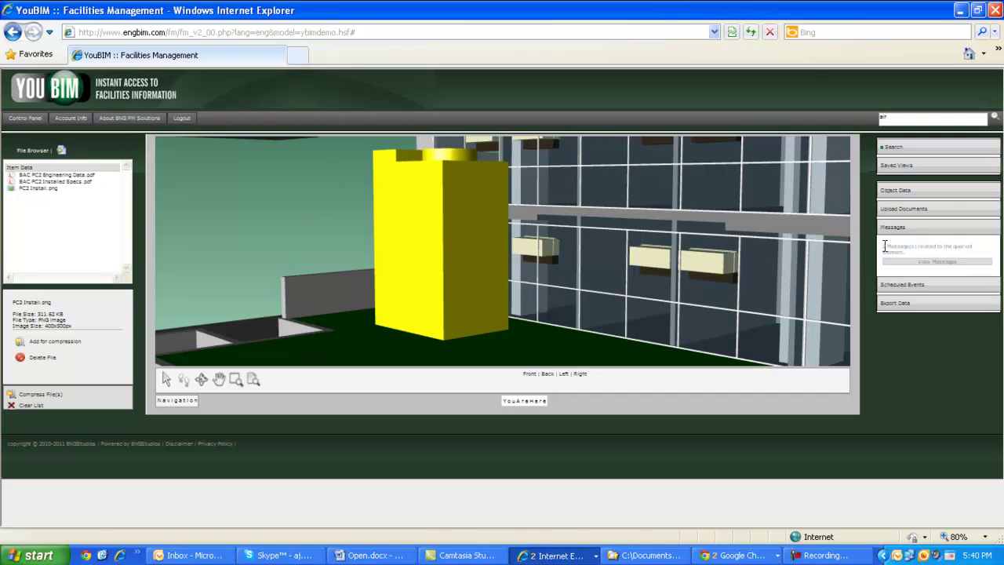
left_click(904, 285)
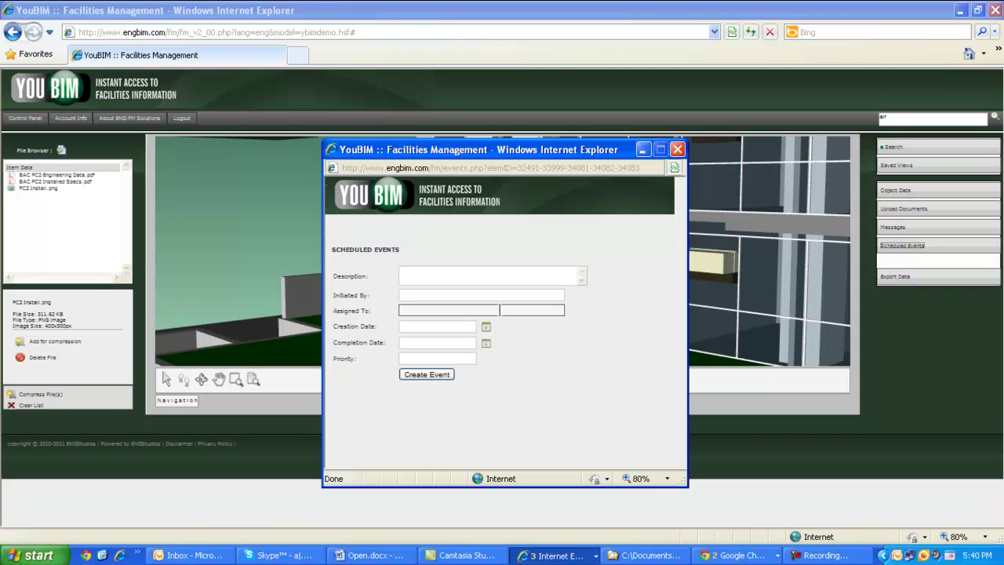
left_click(678, 149)
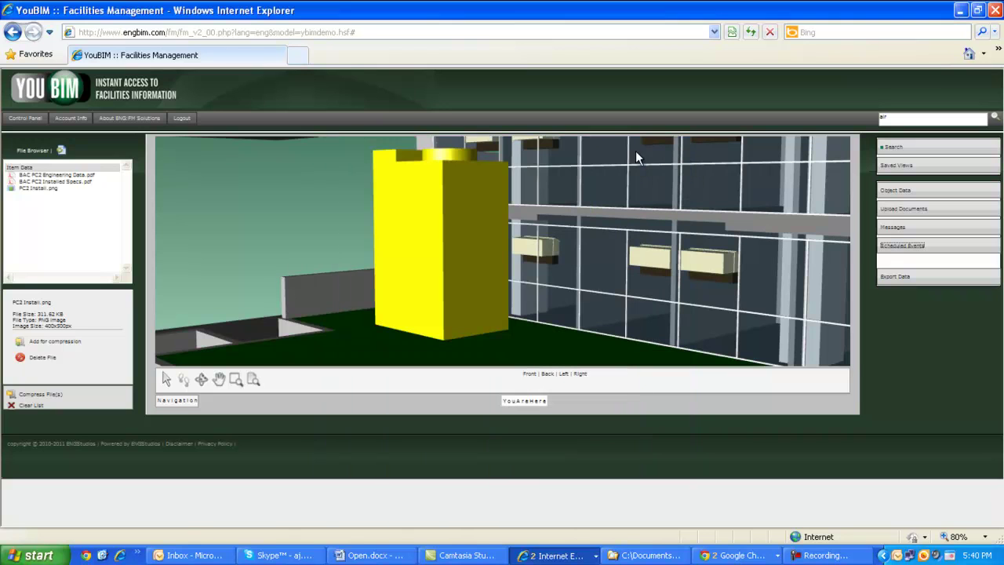